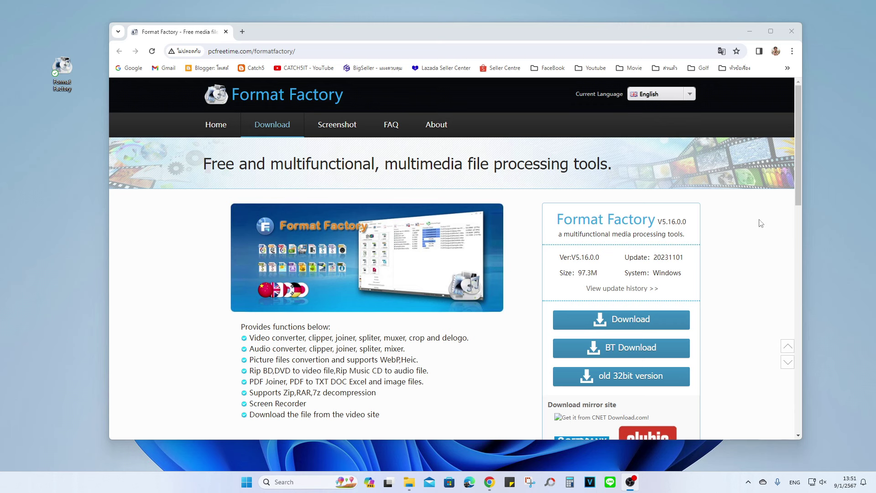
# - Close the browser, start Format Factory and open its video joiner and mux tool, keeping MP4 as the output format
pyautogui.click(792, 31)
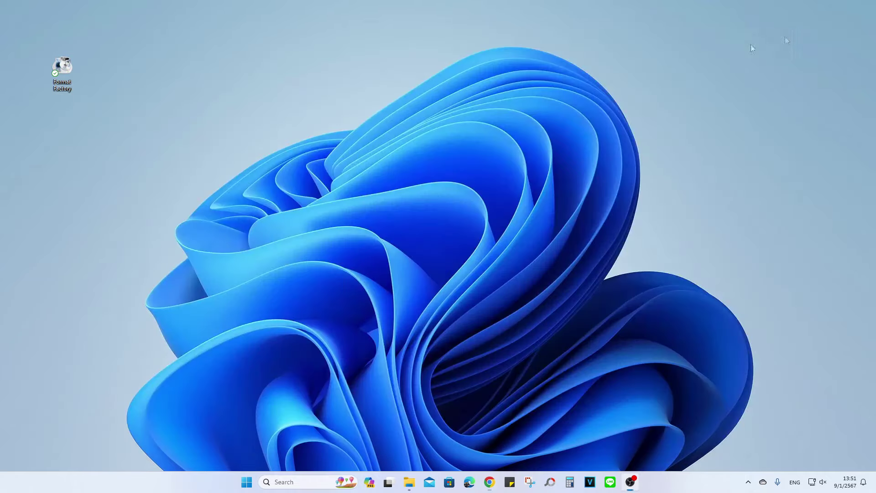
pyautogui.doubleClick(63, 71)
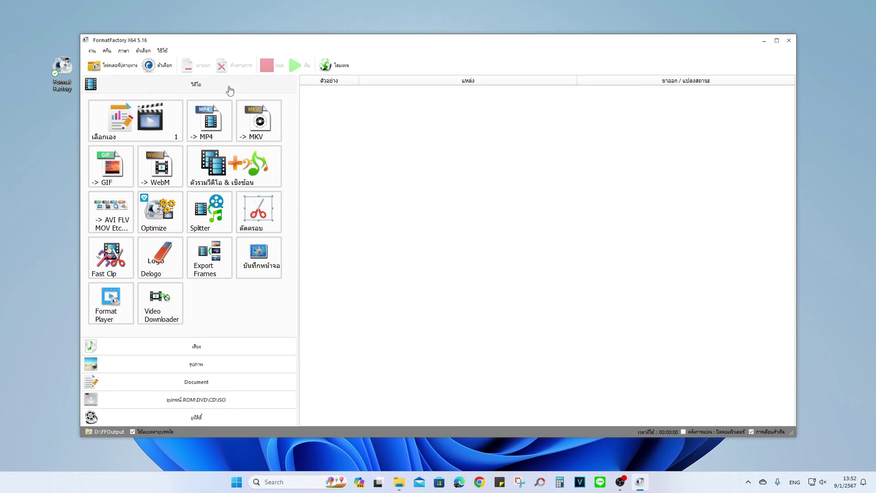
pyautogui.click(218, 171)
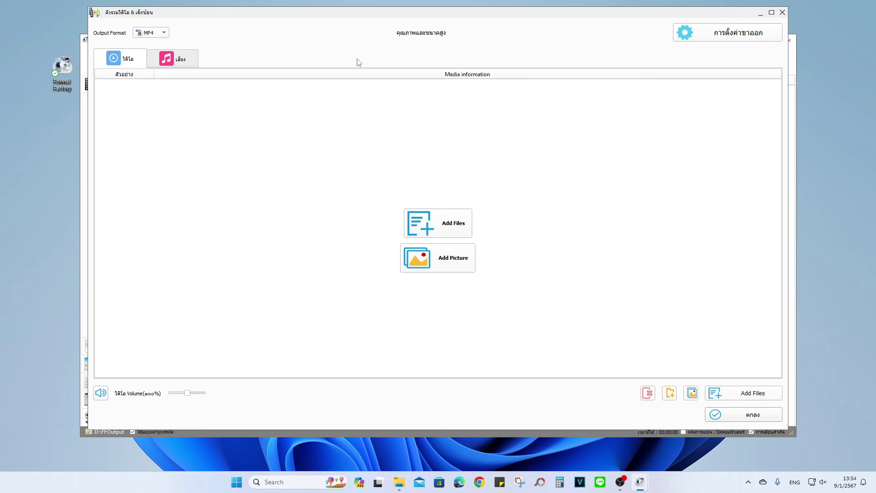
pyautogui.click(153, 34)
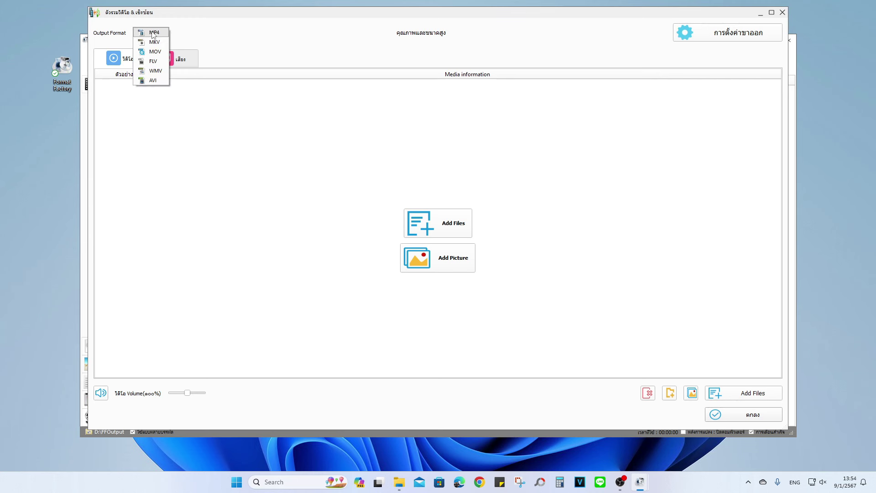
pyautogui.click(352, 43)
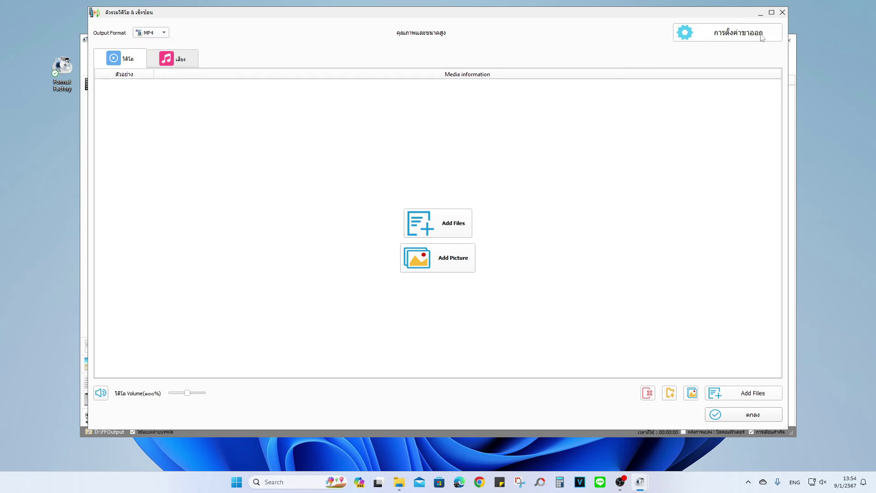
# - Save the high quality and size (คุณภาพและขนาดสูง) output settings as custom preset "เลือกเอง MP4 HEVC(H265)" with icon 3, and apply them
pyautogui.click(689, 36)
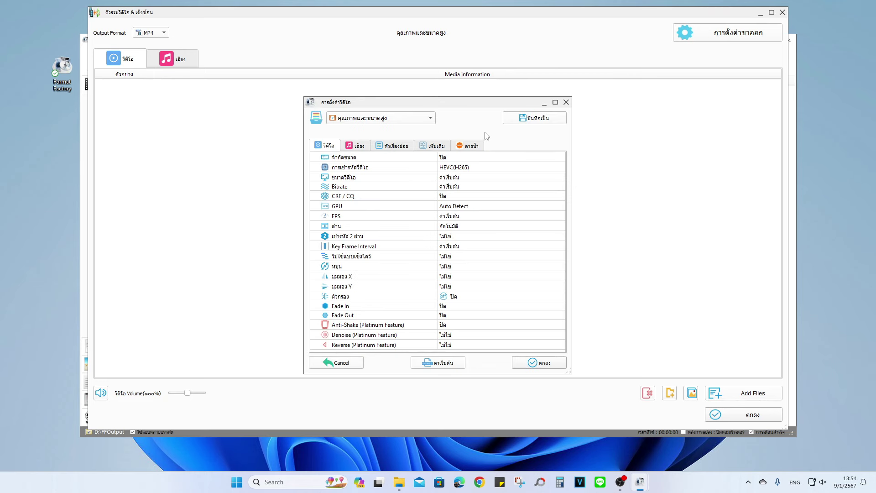
pyautogui.click(421, 117)
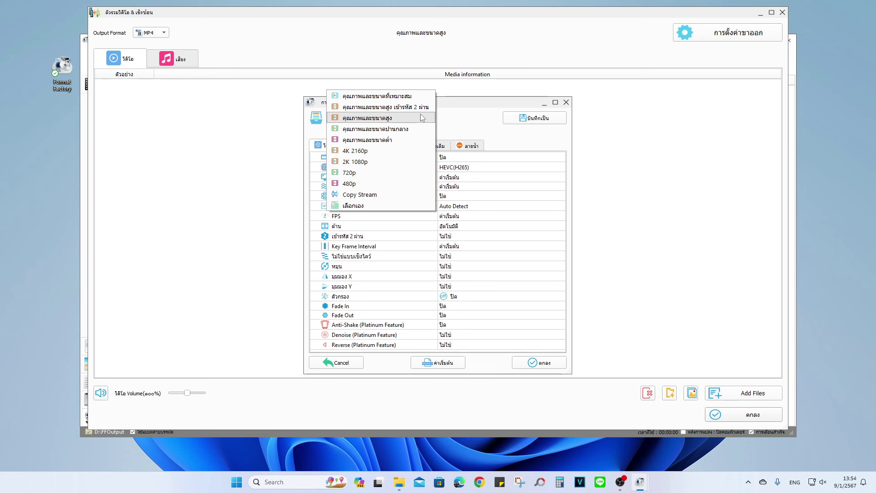
pyautogui.click(420, 114)
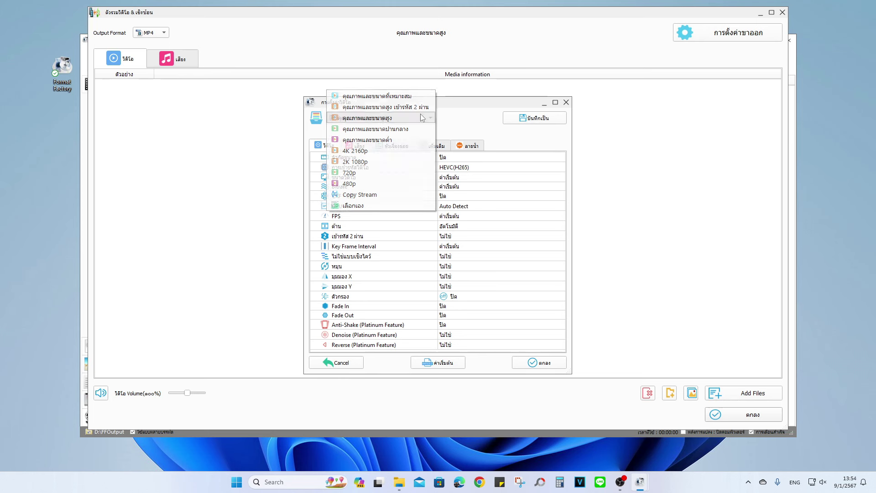
pyautogui.click(556, 120)
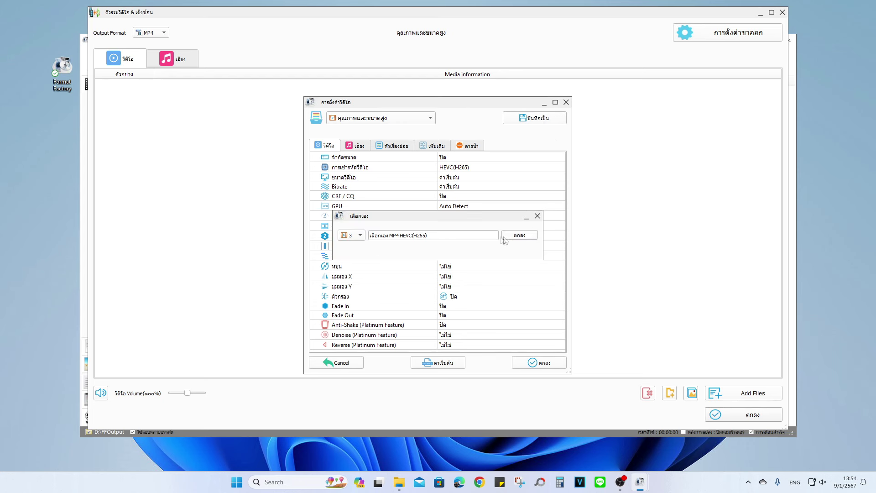
pyautogui.click(360, 236)
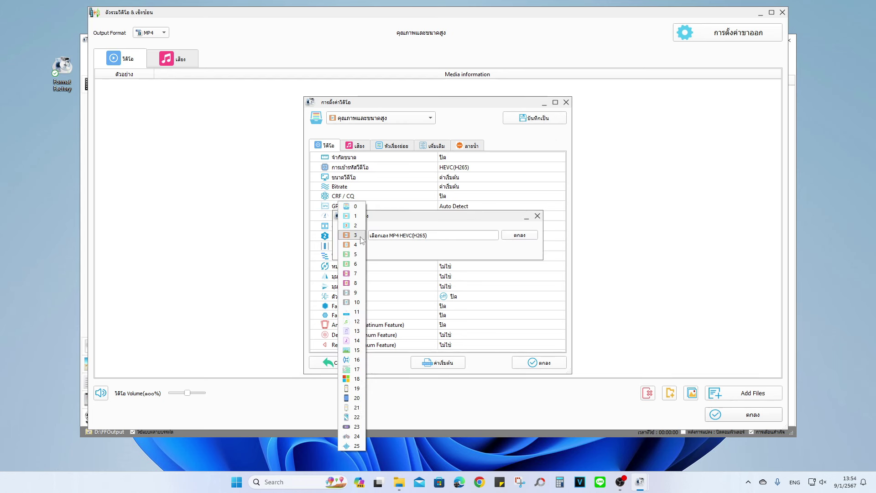
pyautogui.click(360, 235)
pyautogui.click(519, 235)
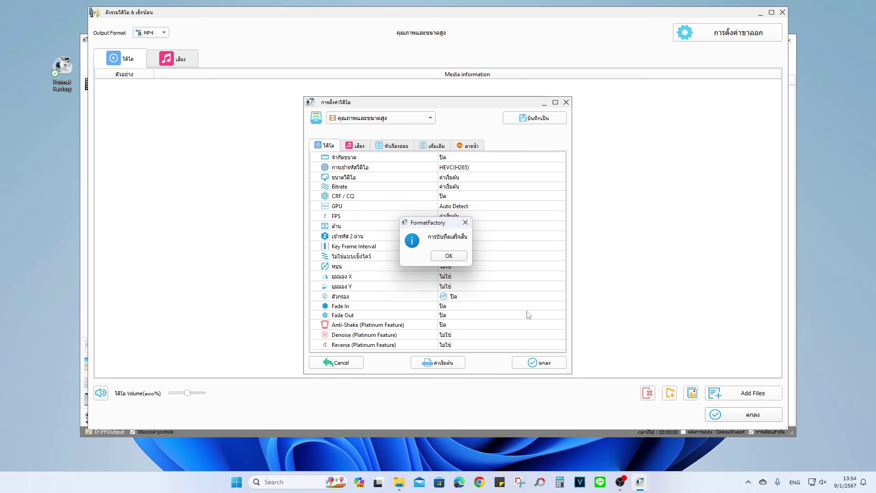
pyautogui.click(454, 257)
pyautogui.click(540, 364)
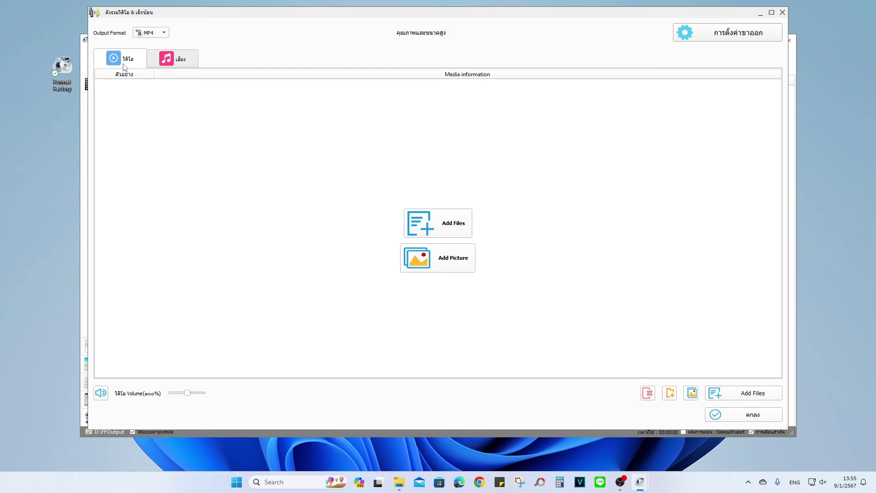
# - Add the picture catch5-Logo-BL.png from the Catch5it folder to the joiner's video list
pyautogui.click(175, 61)
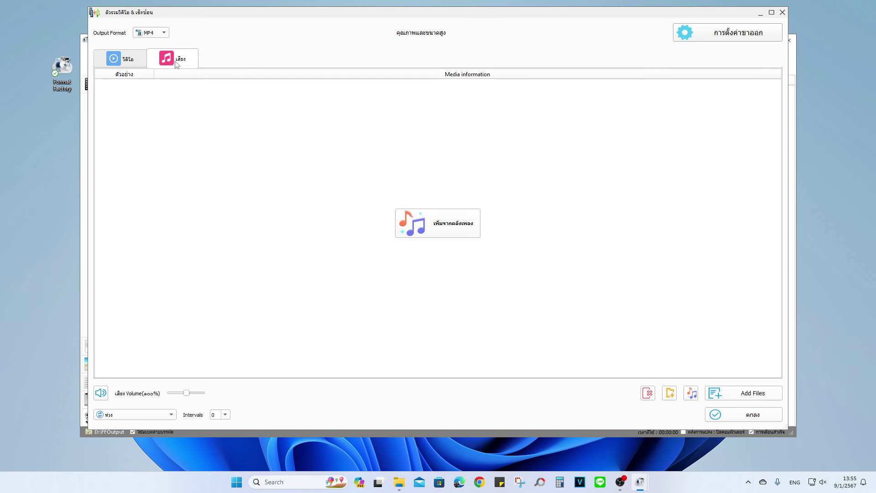
pyautogui.click(145, 62)
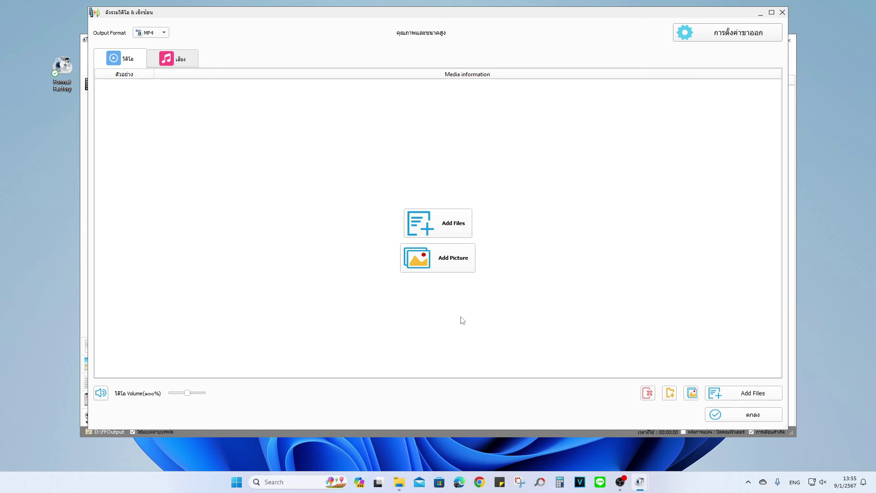
pyautogui.click(448, 268)
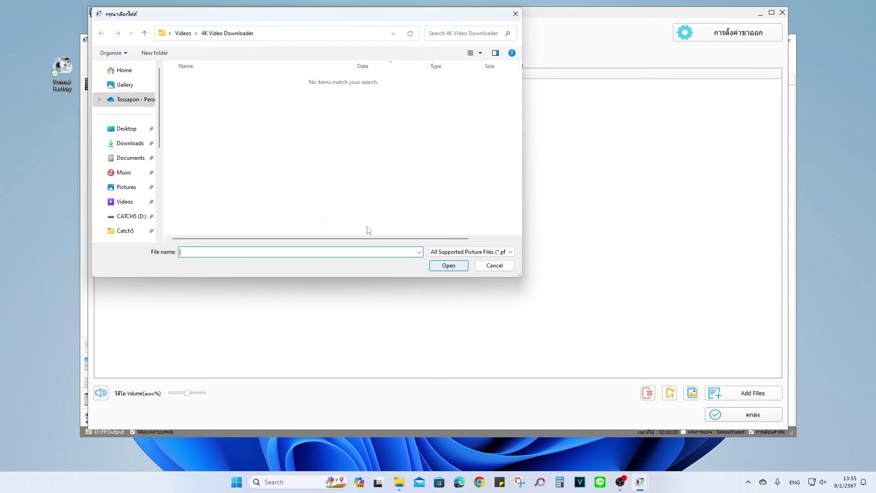
pyautogui.scroll(-1, 121, 229)
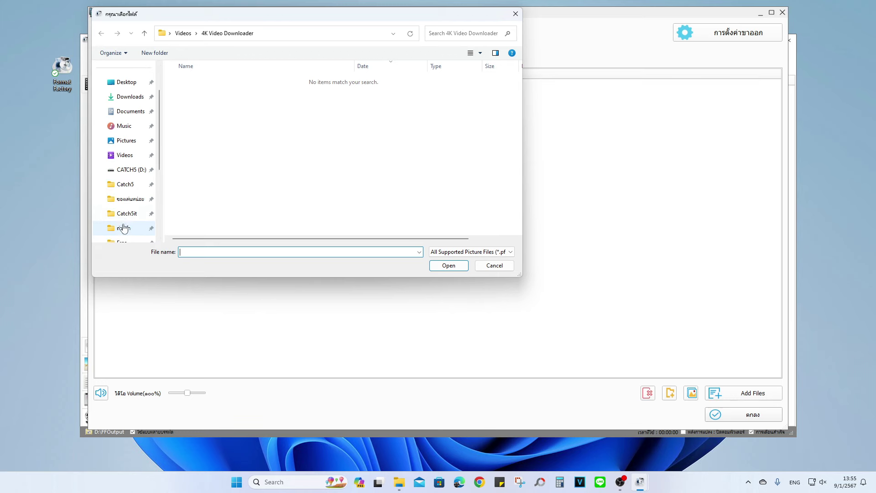
pyautogui.scroll(-1, 125, 212)
pyautogui.click(130, 213)
pyautogui.doubleClick(335, 158)
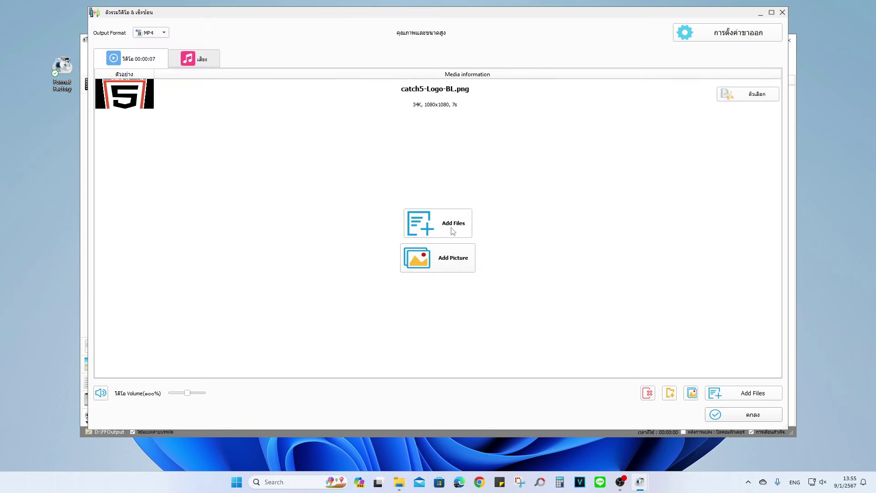
# - Add the ZHIYUN CRANE-M 3S, XIREAL Air 2, Pro and Godox #MF12 videos from the 4K Video Downloader folder to the video list
pyautogui.click(453, 232)
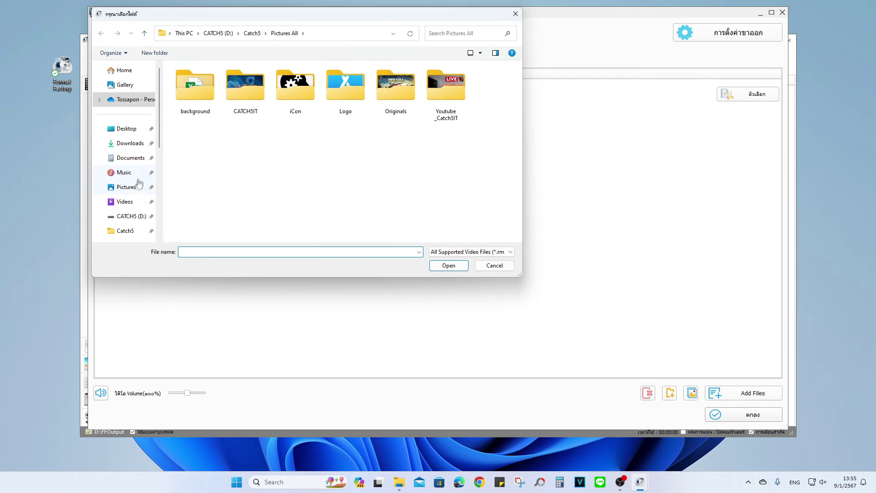
pyautogui.click(137, 202)
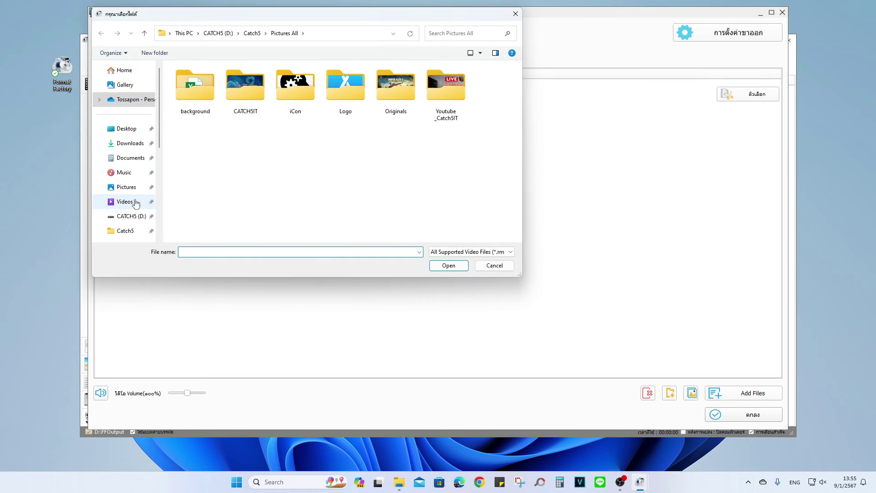
pyautogui.doubleClick(195, 89)
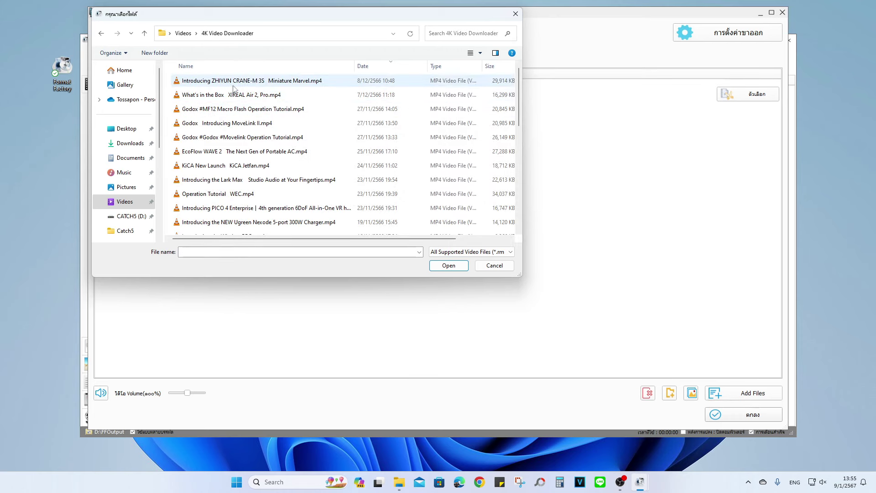
pyautogui.keyDown('shift'); pyautogui.click(235, 108); pyautogui.keyUp('shift')
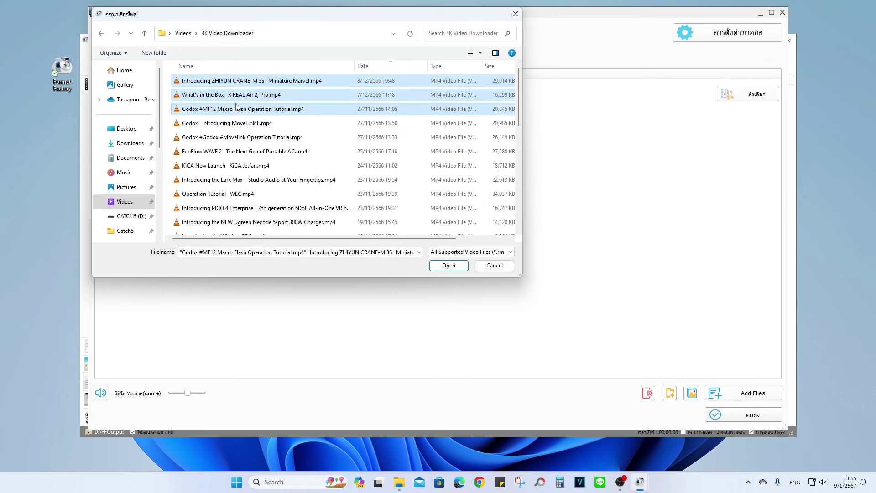
pyautogui.click(449, 266)
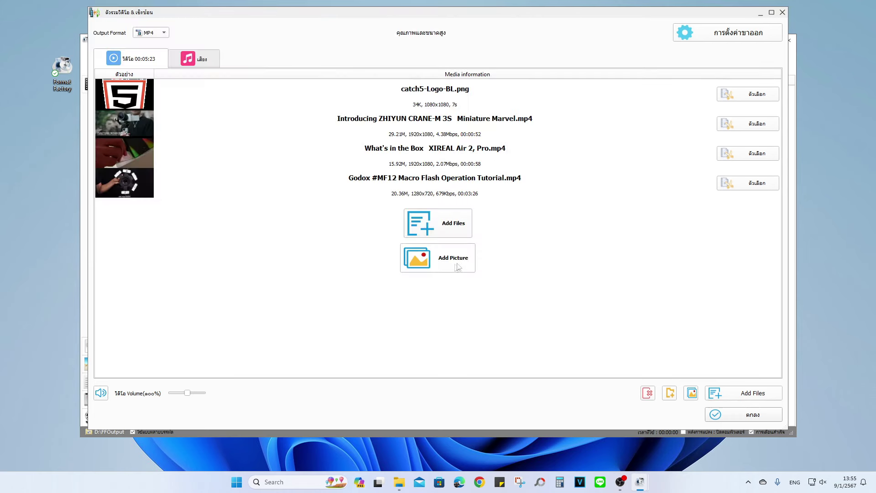
# - Add the video "EcoFlow WAVE 2 The Next Gen of Portable AC.mp4" and move it one place up, above the Godox #MF12 clip
pyautogui.click(755, 395)
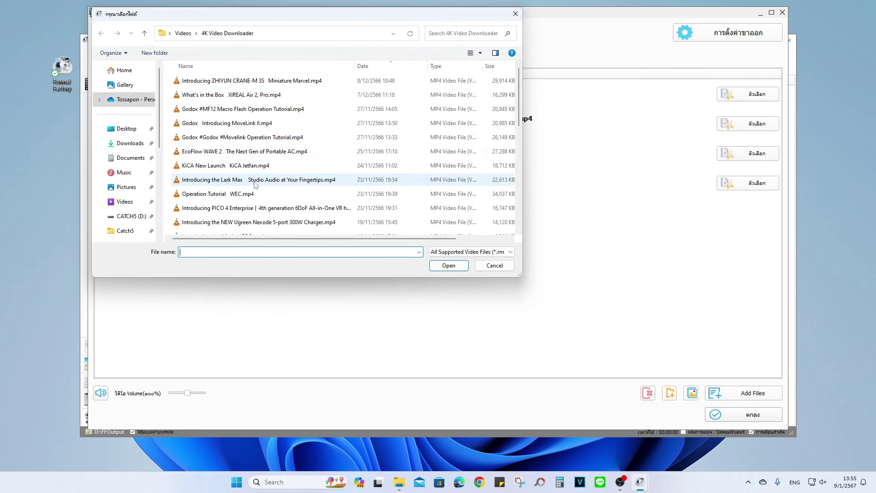
pyautogui.click(257, 152)
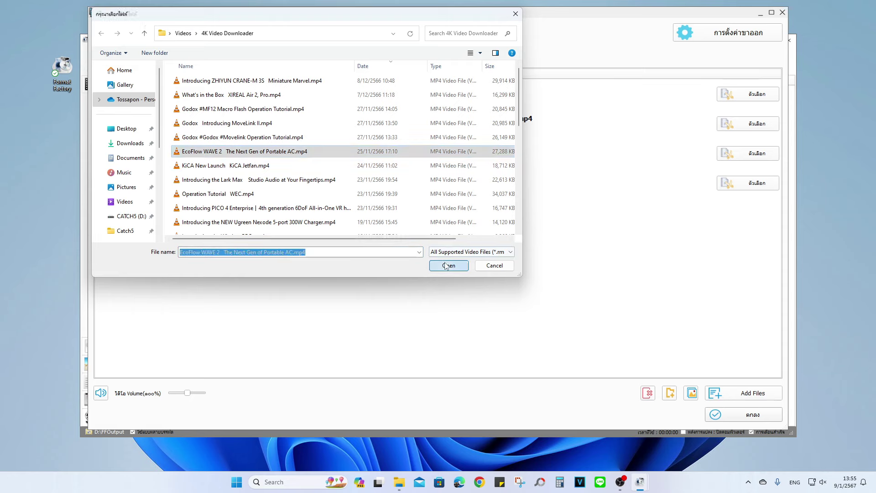
pyautogui.click(448, 265)
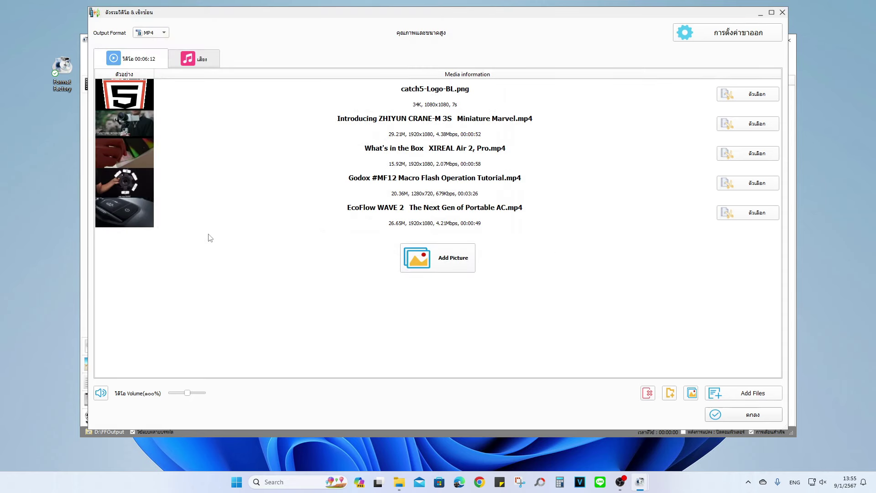
pyautogui.moveTo(174, 222)
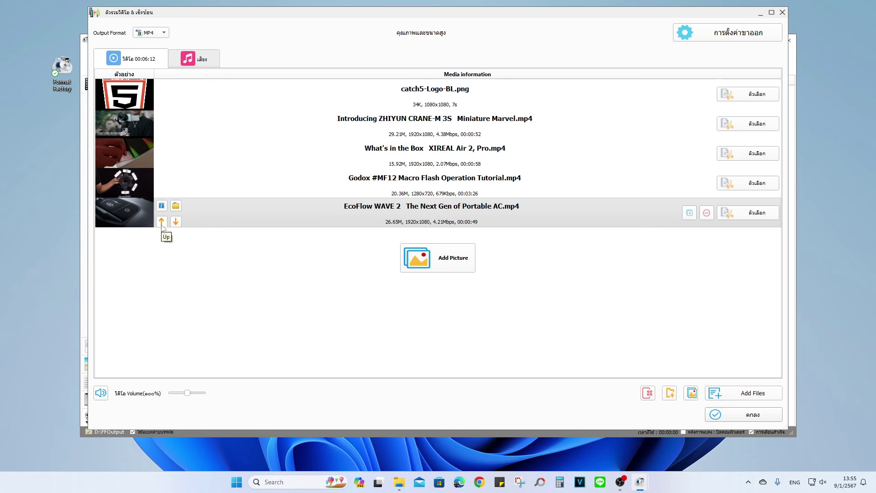
pyautogui.click(161, 222)
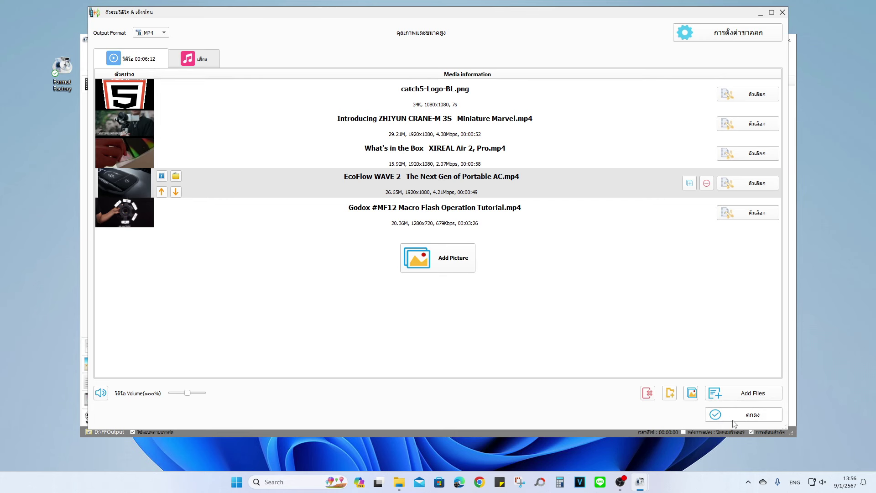
# - Confirm the list of clips as a join task and start the conversion
pyautogui.click(747, 416)
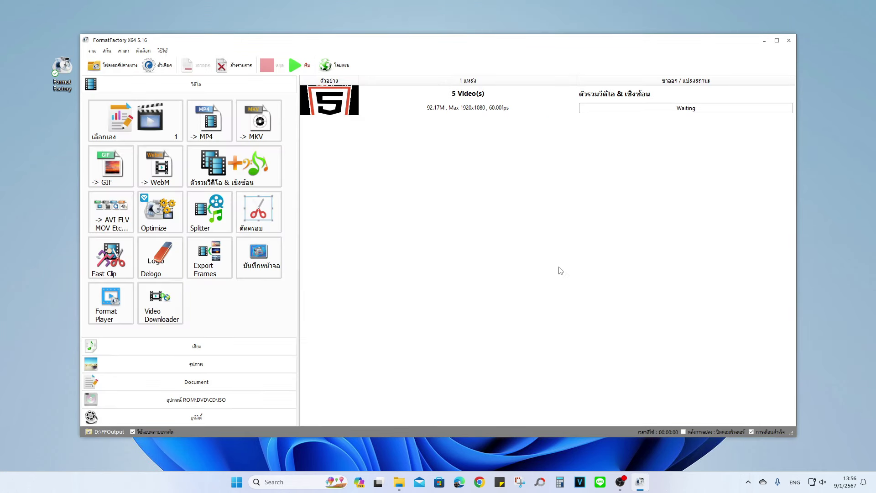
pyautogui.click(294, 68)
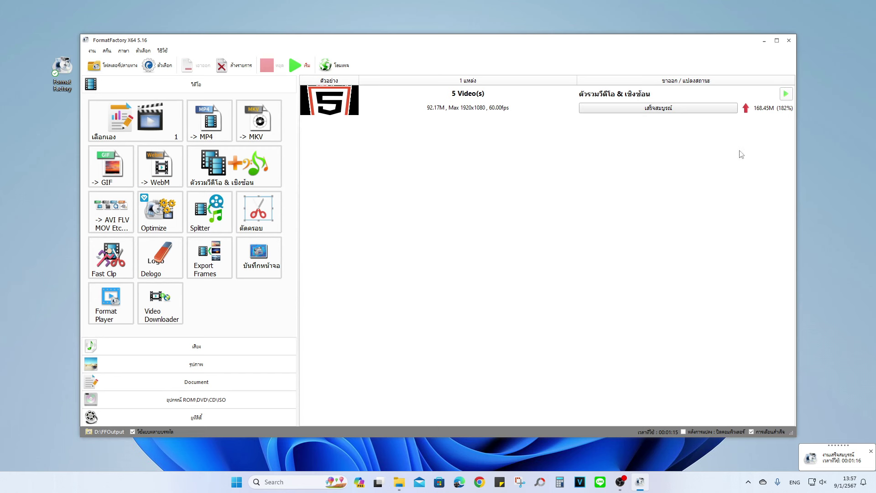
# - Play the finished joined video in the built-in player to check it, and close the player
pyautogui.click(785, 94)
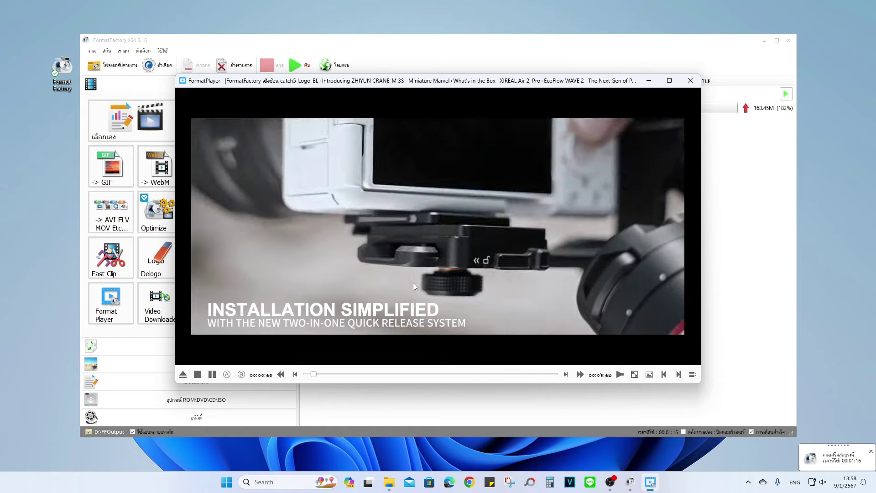
pyautogui.click(690, 81)
# - Open the folder containing the joined video, play the output file again to check it, and close the players
pyautogui.moveTo(763, 100)
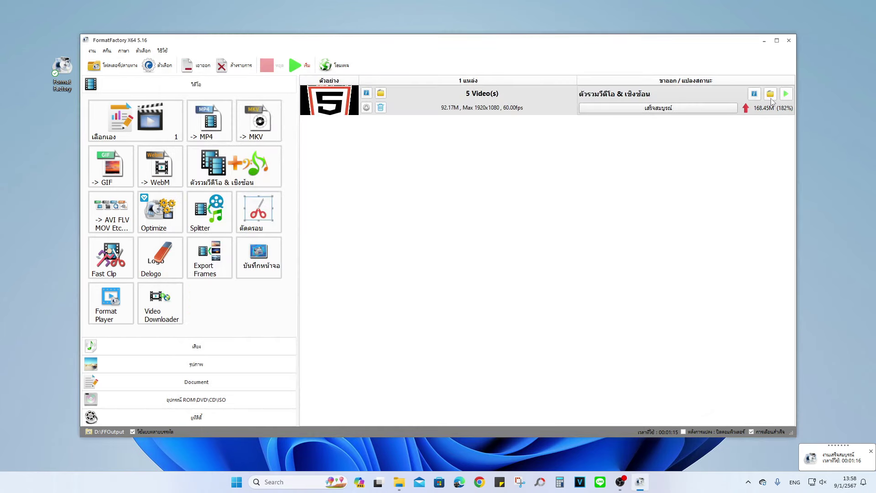
pyautogui.click(770, 94)
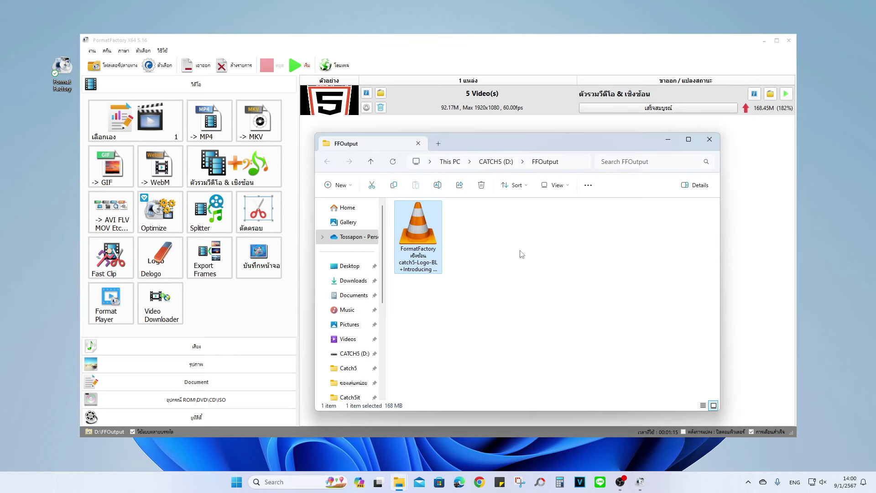
pyautogui.doubleClick(414, 236)
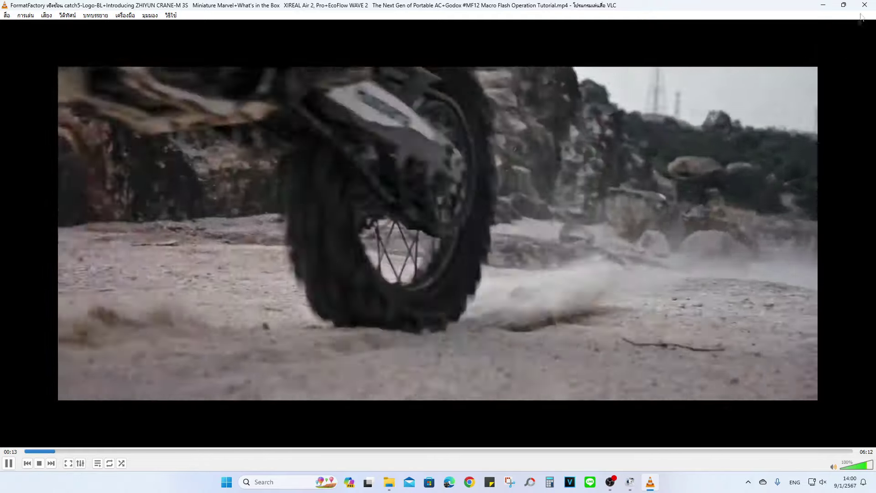
pyautogui.hotkey('ctrl', 'q')
pyautogui.click(725, 127)
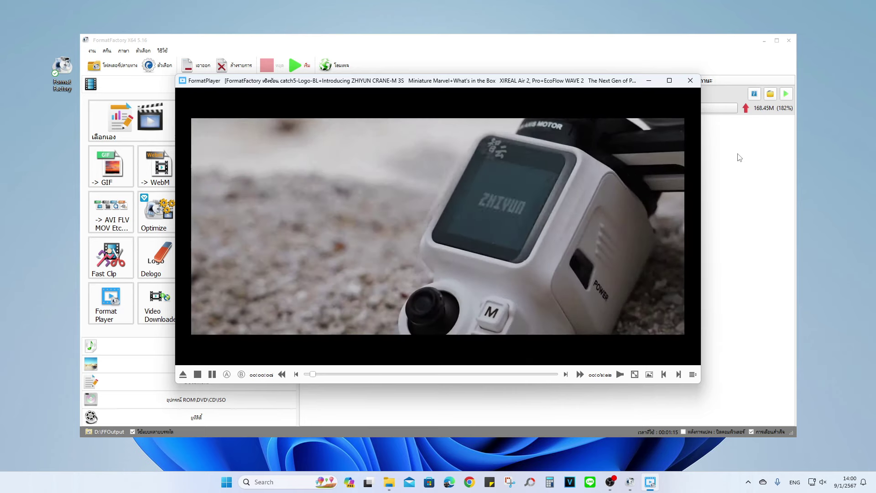
pyautogui.click(690, 81)
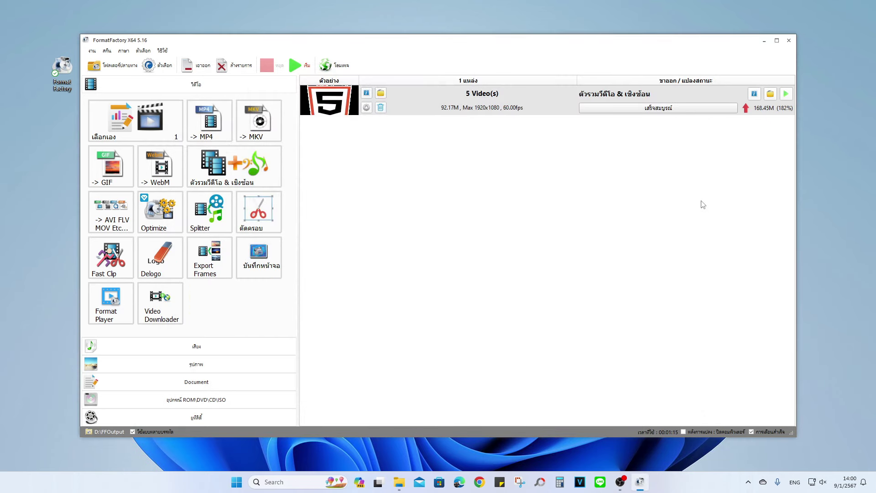